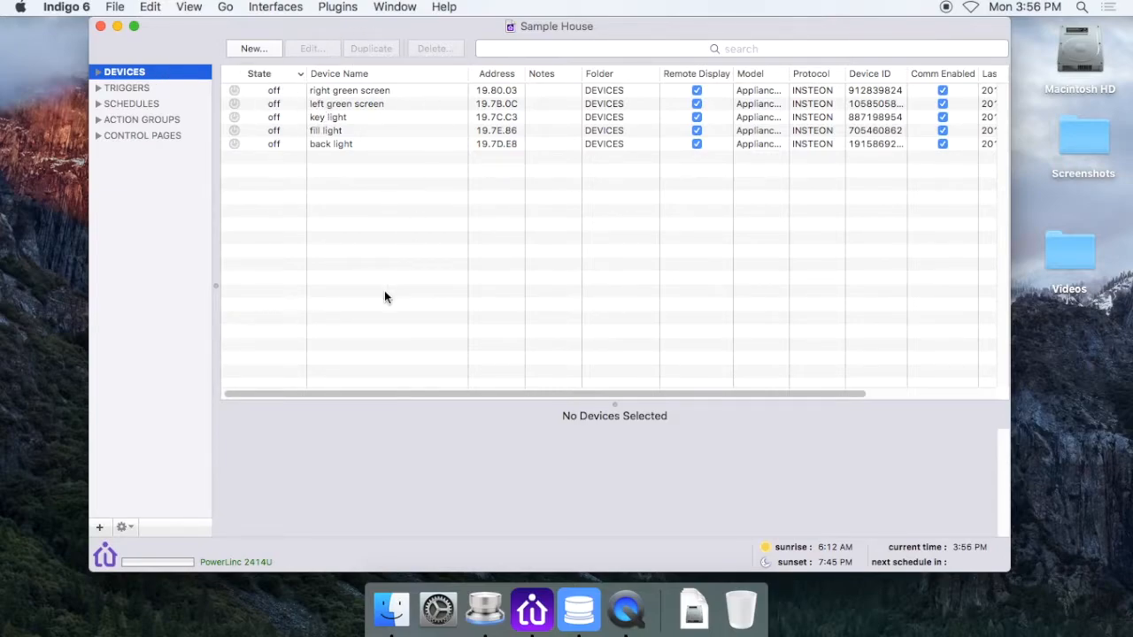
pyautogui.moveTo(309, 324); pyautogui.dragTo(385, 86)
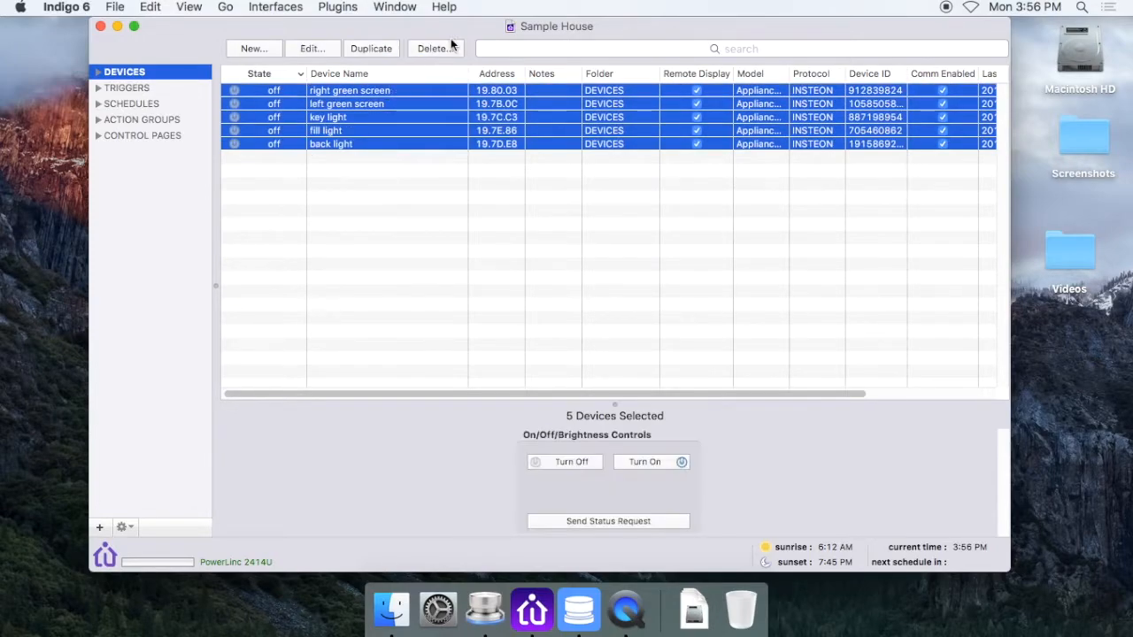
pyautogui.click(442, 238)
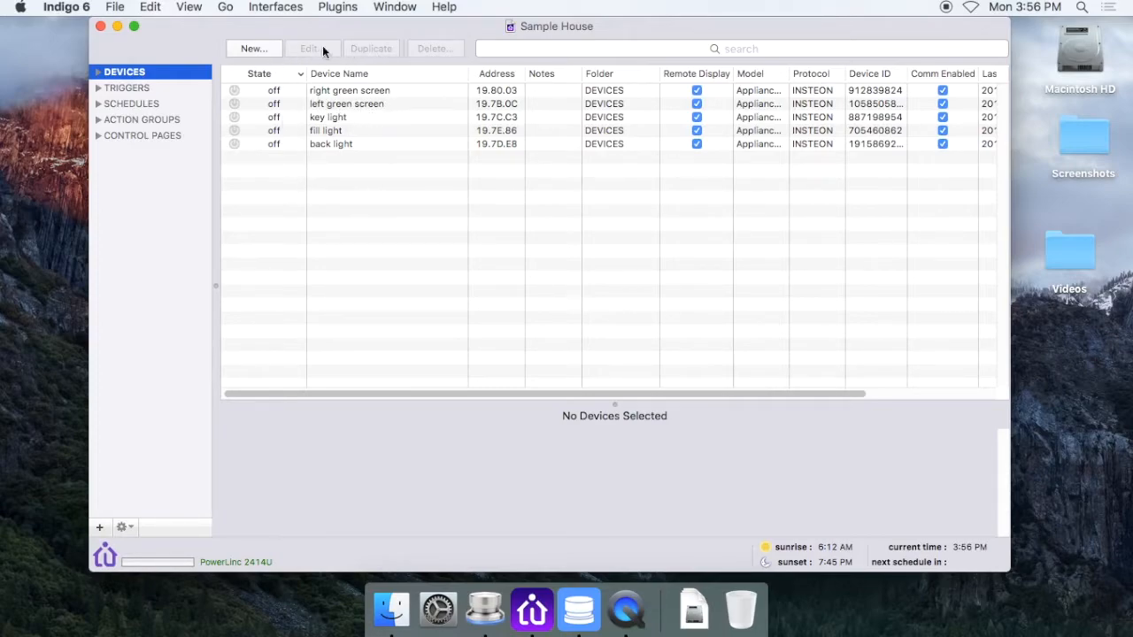
pyautogui.click(256, 47)
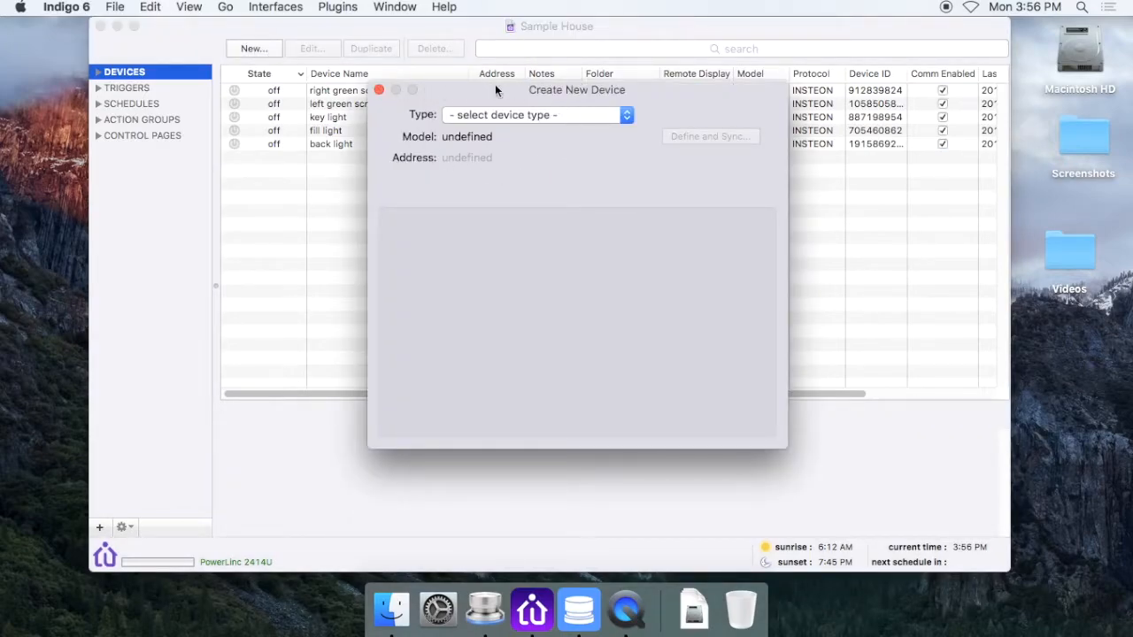
pyautogui.click(553, 115)
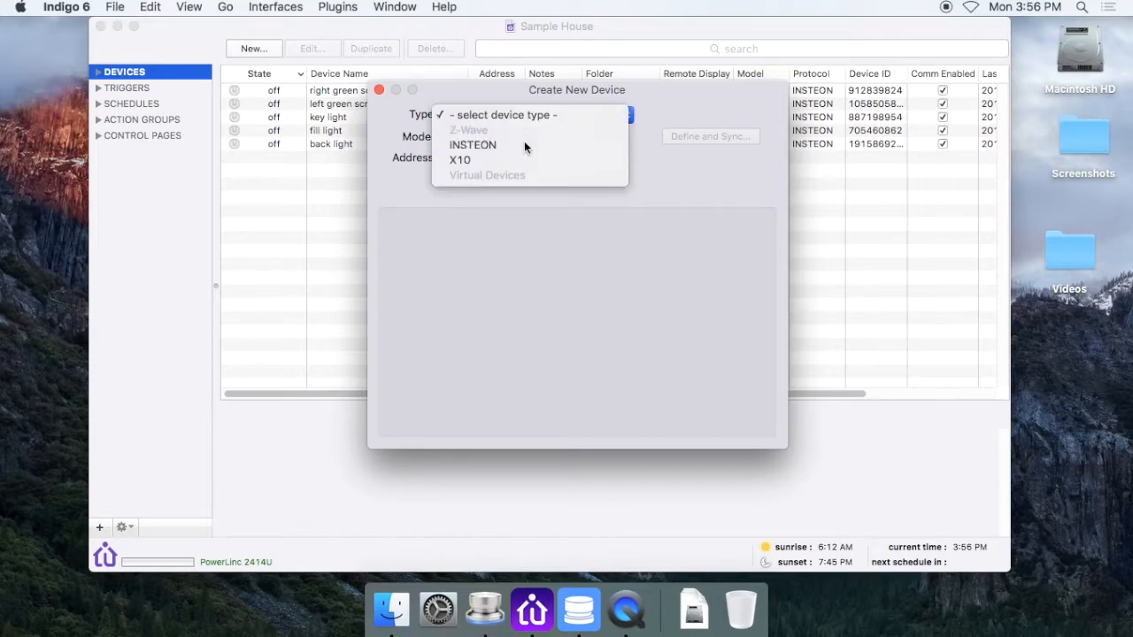
pyautogui.click(523, 145)
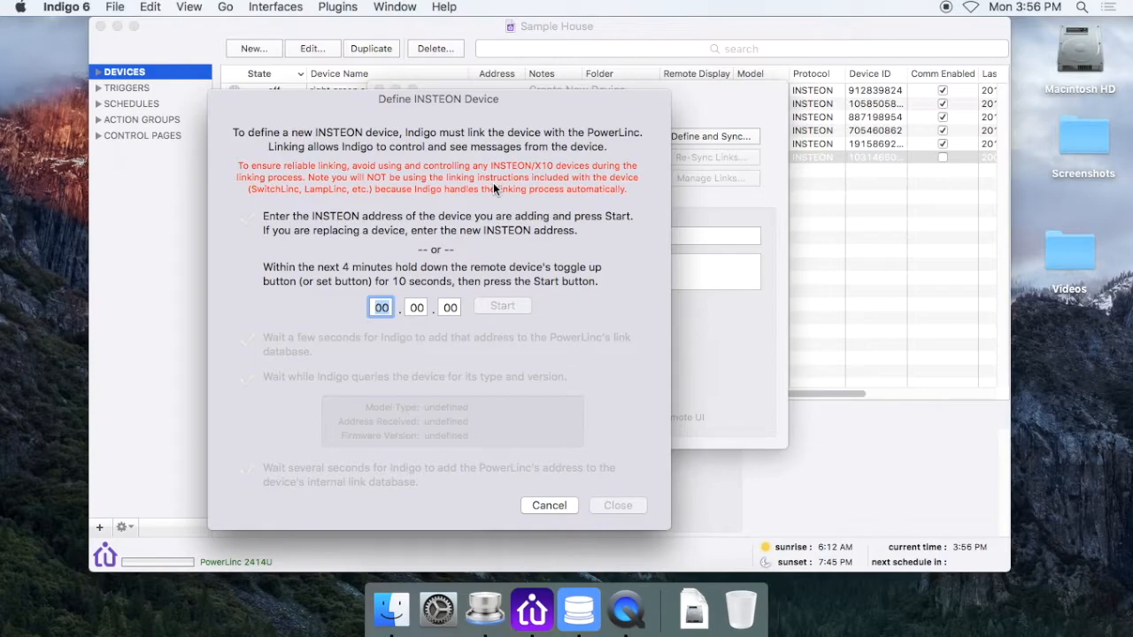
pyautogui.moveTo(451, 98); pyautogui.dragTo(491, 116)
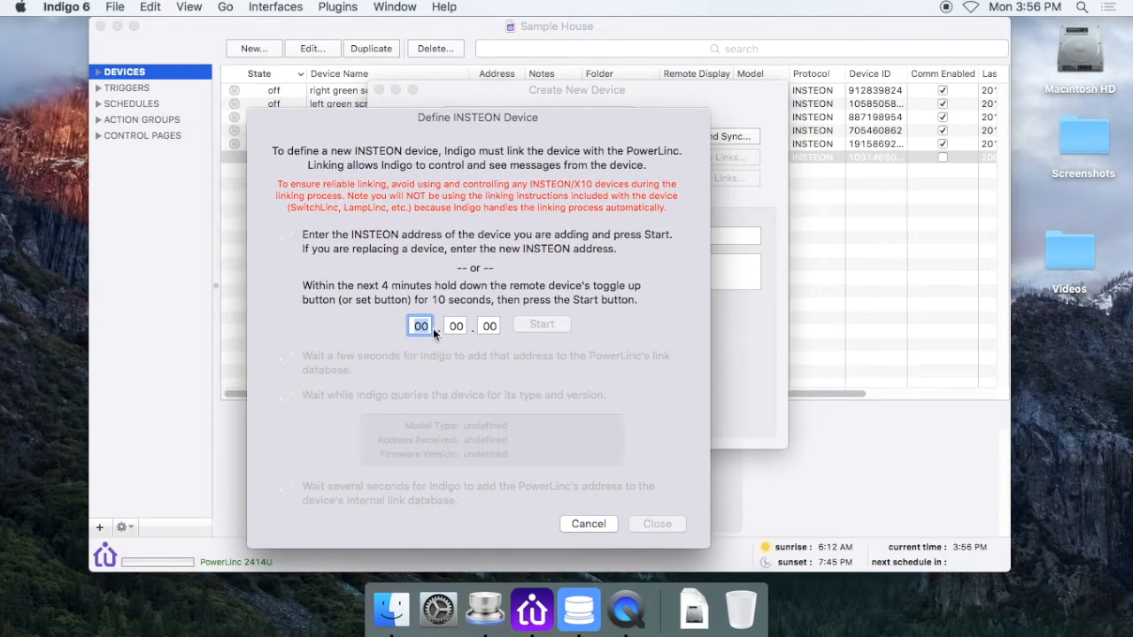
pyautogui.moveTo(519, 124); pyautogui.dragTo(604, 148)
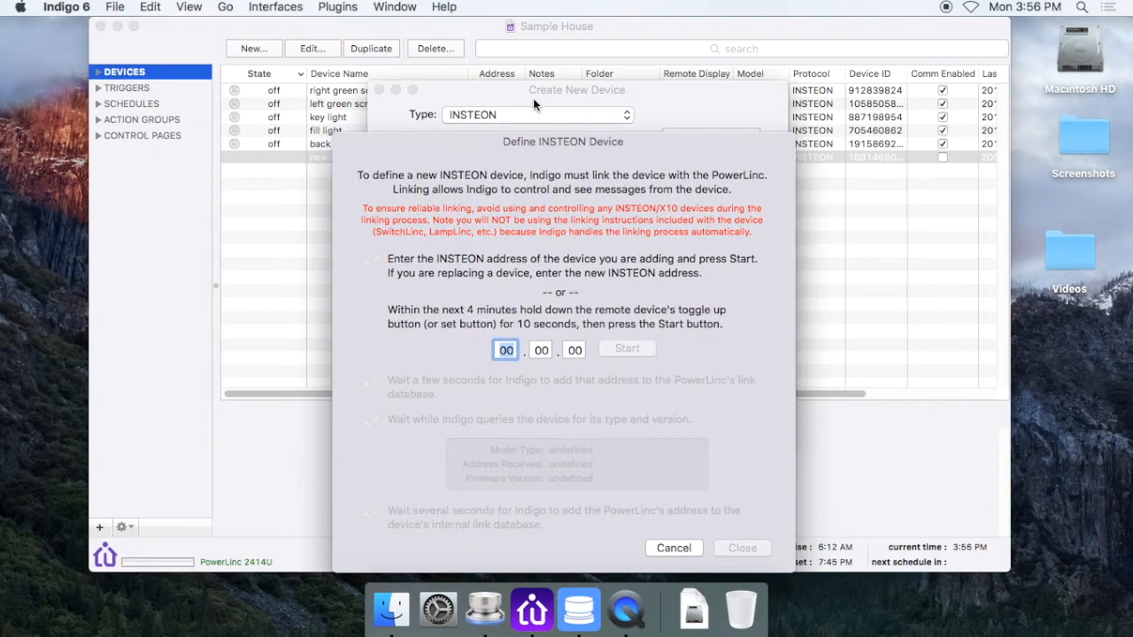
pyautogui.moveTo(533, 96); pyautogui.dragTo(606, 122)
pyautogui.click(674, 548)
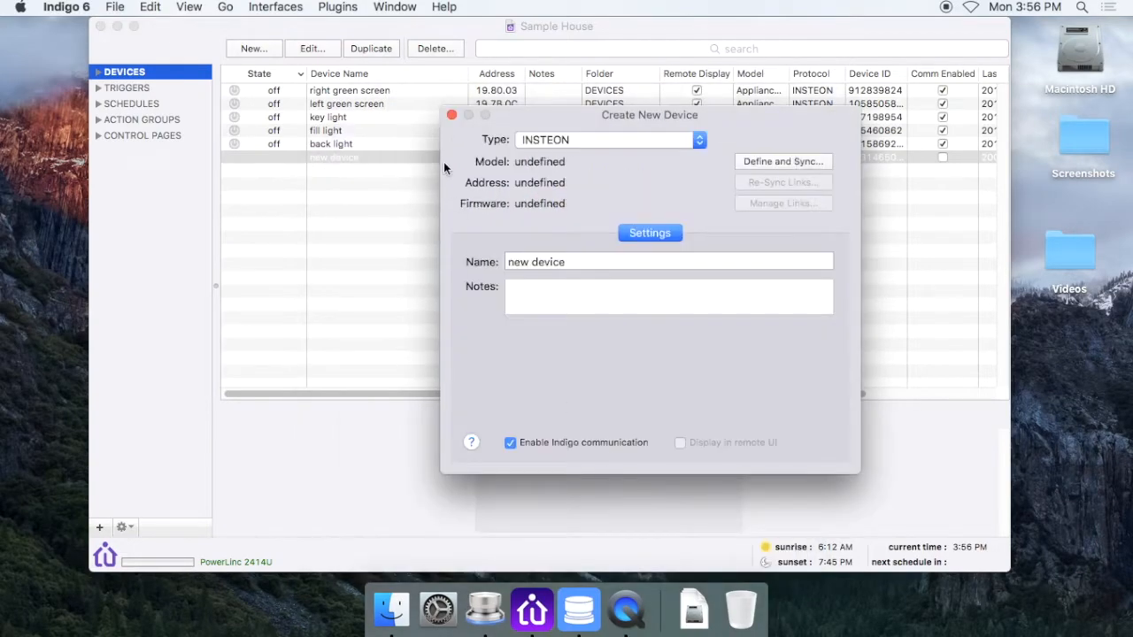
pyautogui.click(452, 116)
pyautogui.click(429, 49)
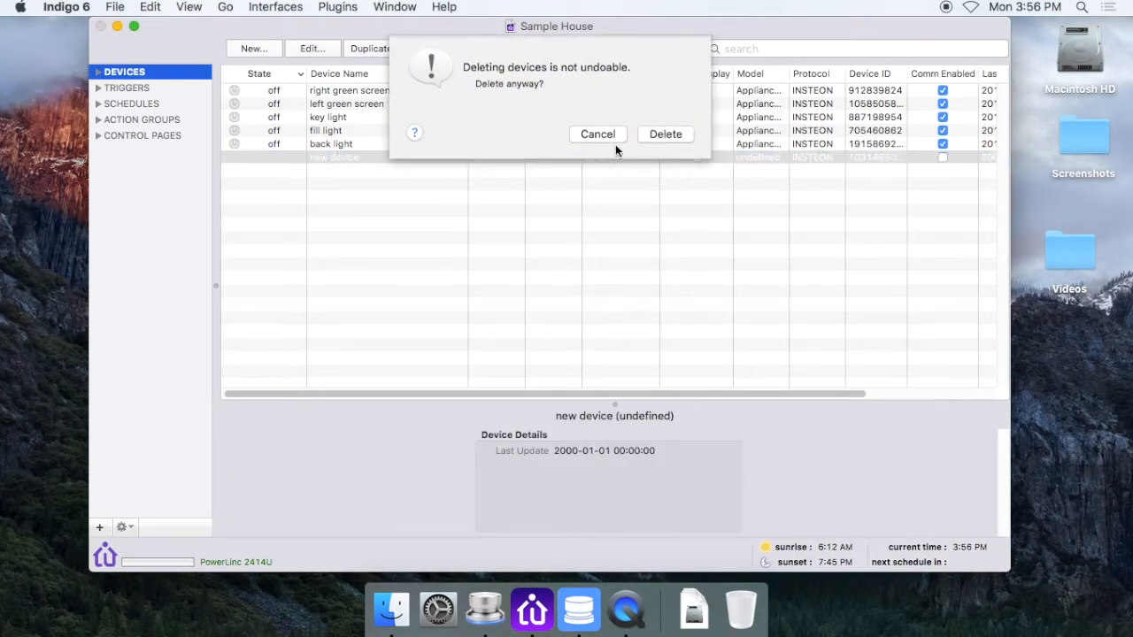
pyautogui.click(666, 134)
# Step: Delete the existing key light device from the device list
pyautogui.click(392, 116)
pyautogui.click(429, 50)
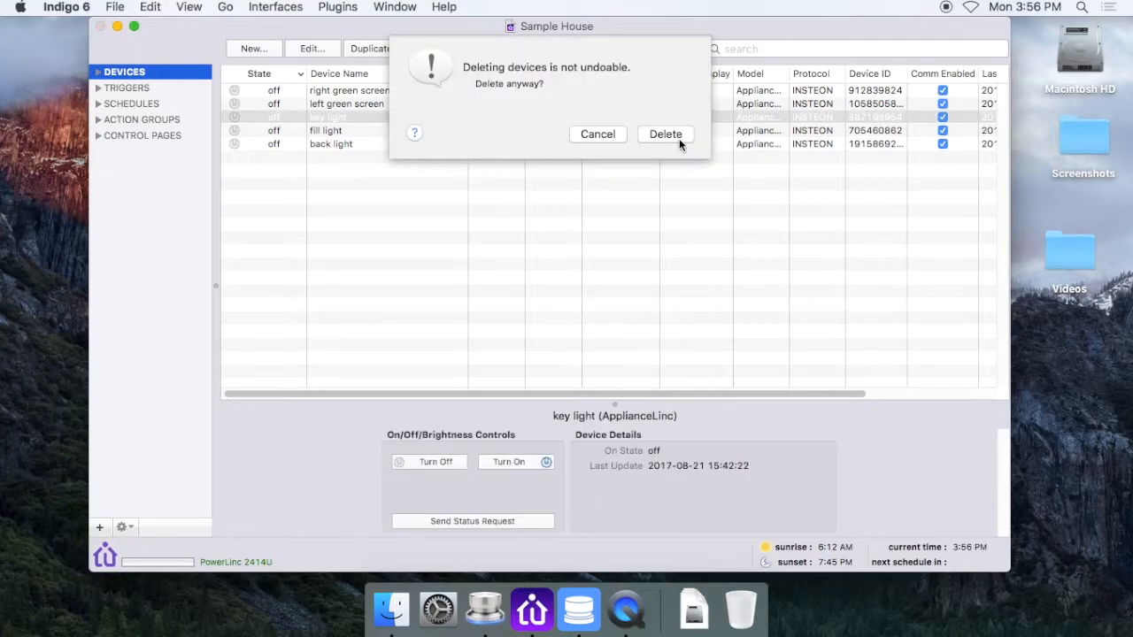
pyautogui.click(666, 133)
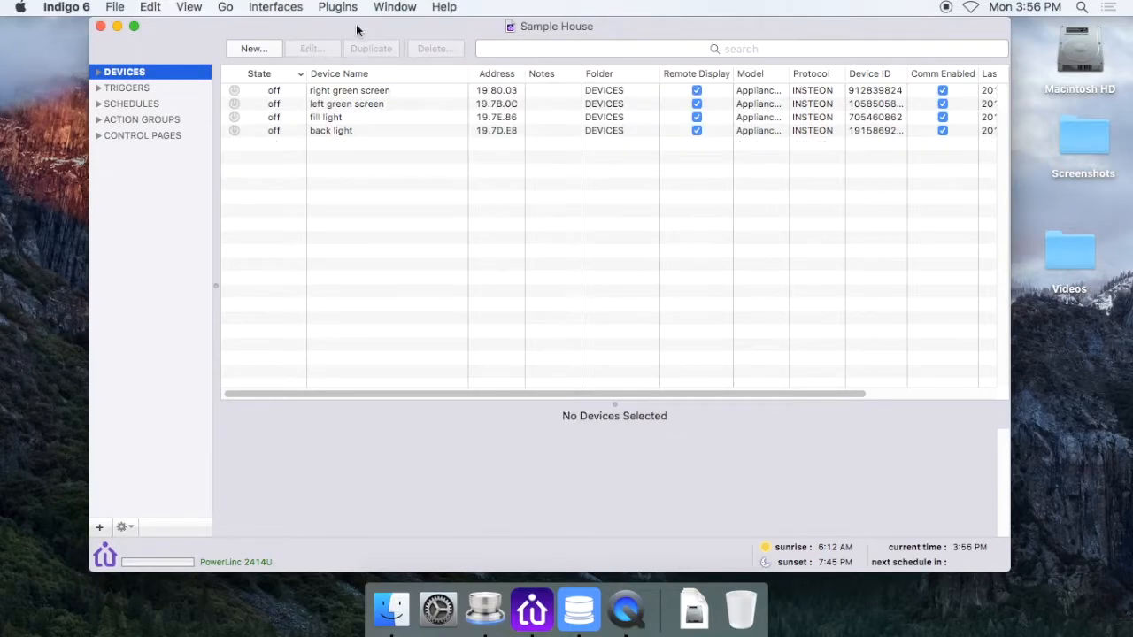
# Step: Create a new INSTEON device with address 19.7C.C3 and link it with the PowerLinc
pyautogui.click(268, 51)
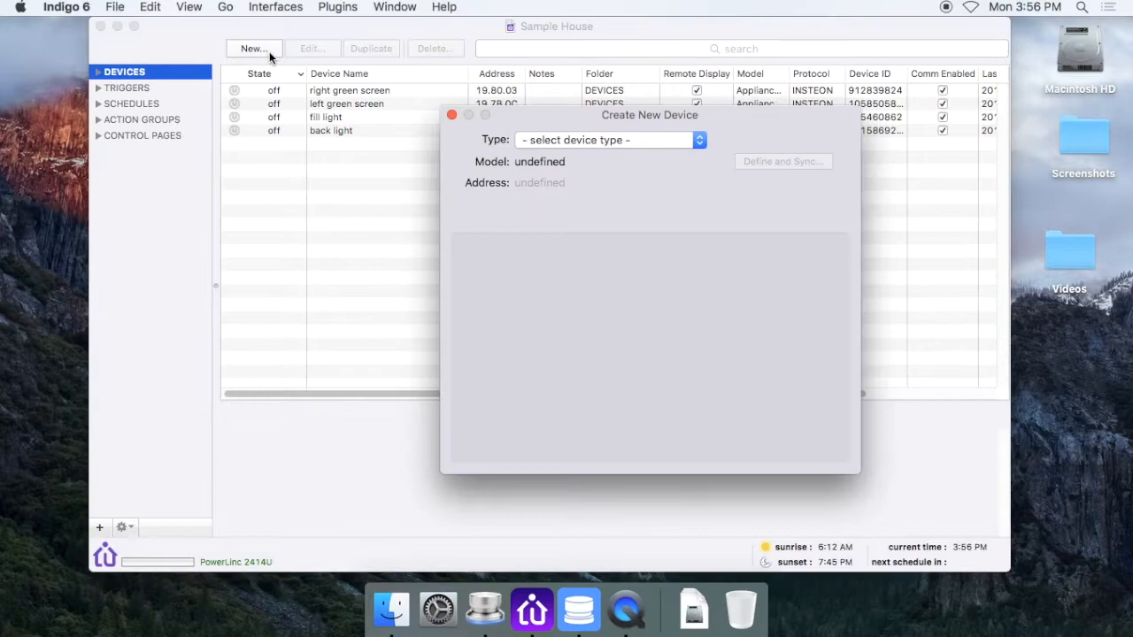
pyautogui.click(614, 141)
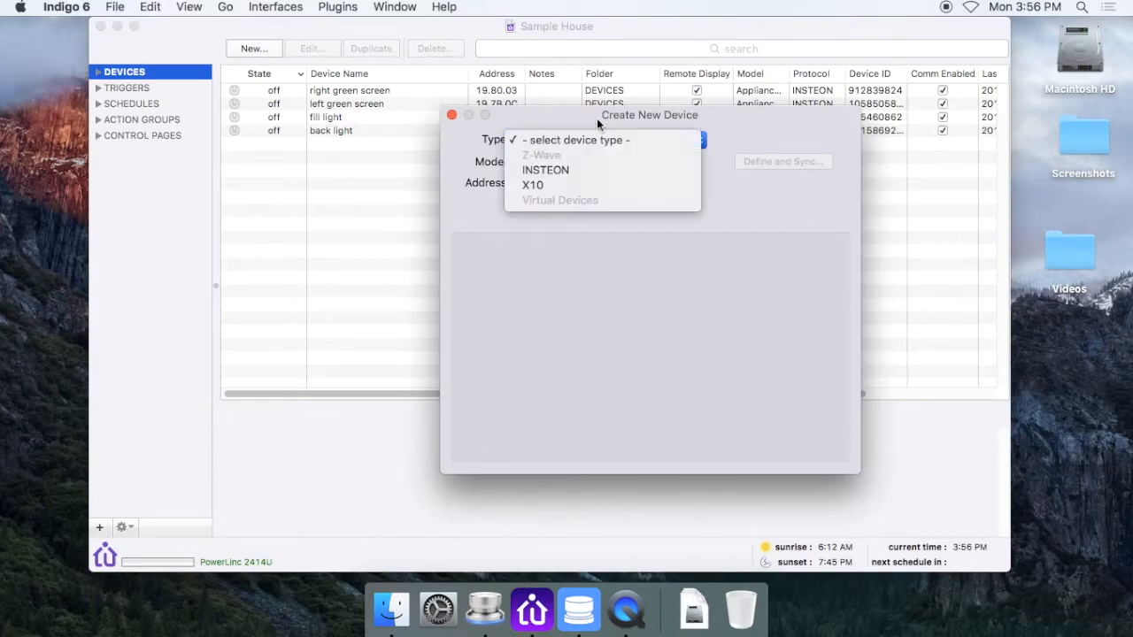
pyautogui.click(588, 172)
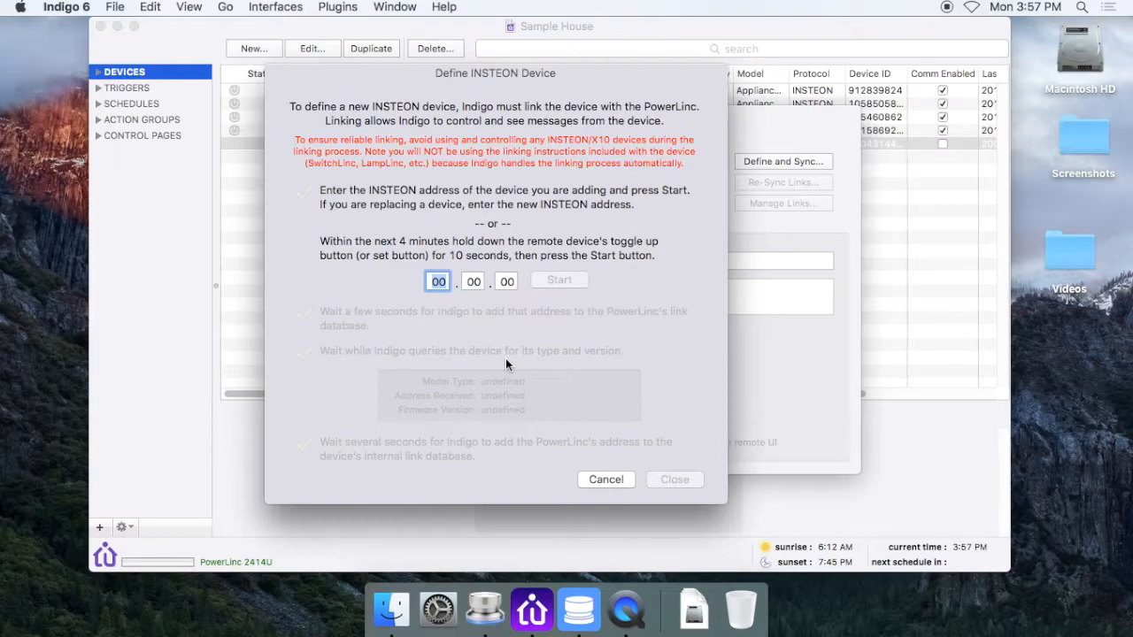
pyautogui.write('19')
pyautogui.press('Tab')
pyautogui.write('7C')
pyautogui.press('Tab')
pyautogui.write('C3')
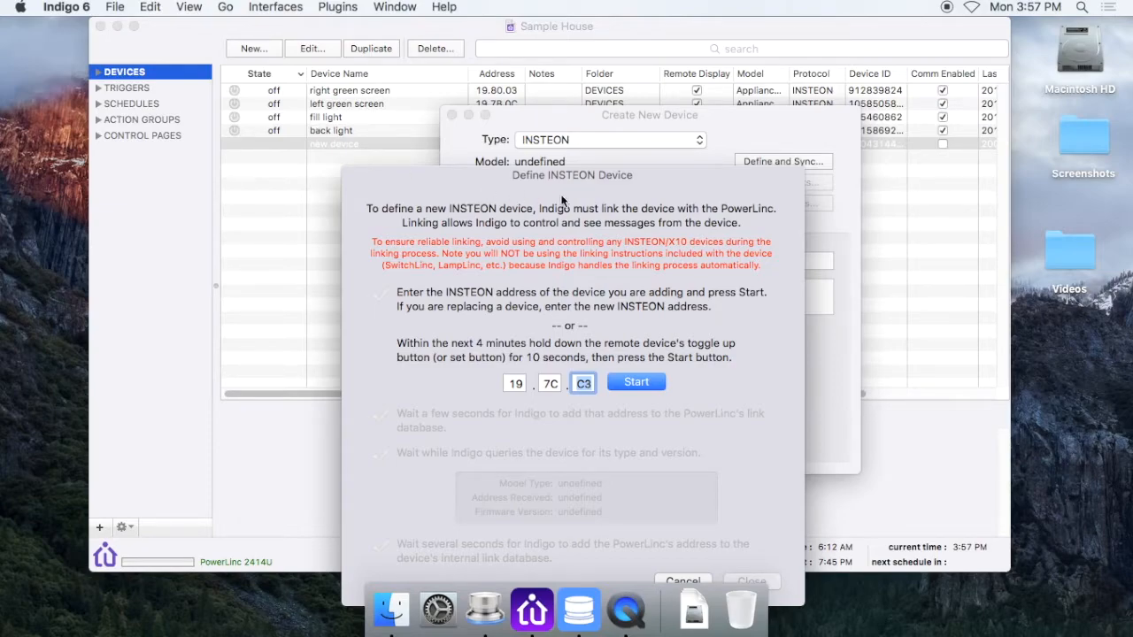
pyautogui.moveTo(601, 167); pyautogui.dragTo(526, 126)
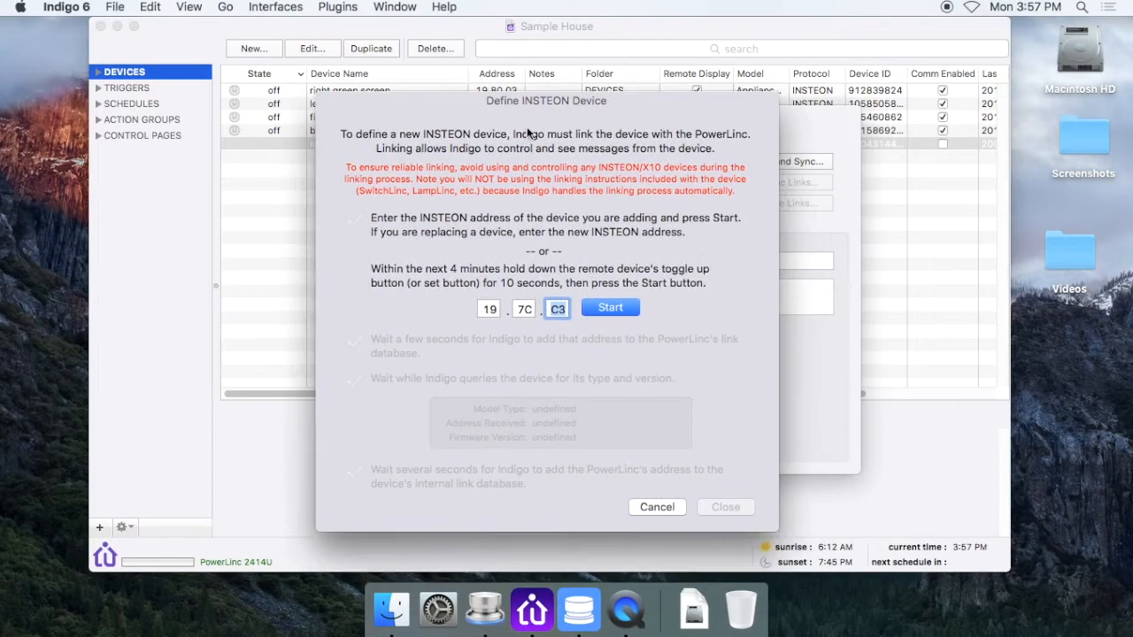
pyautogui.click(607, 310)
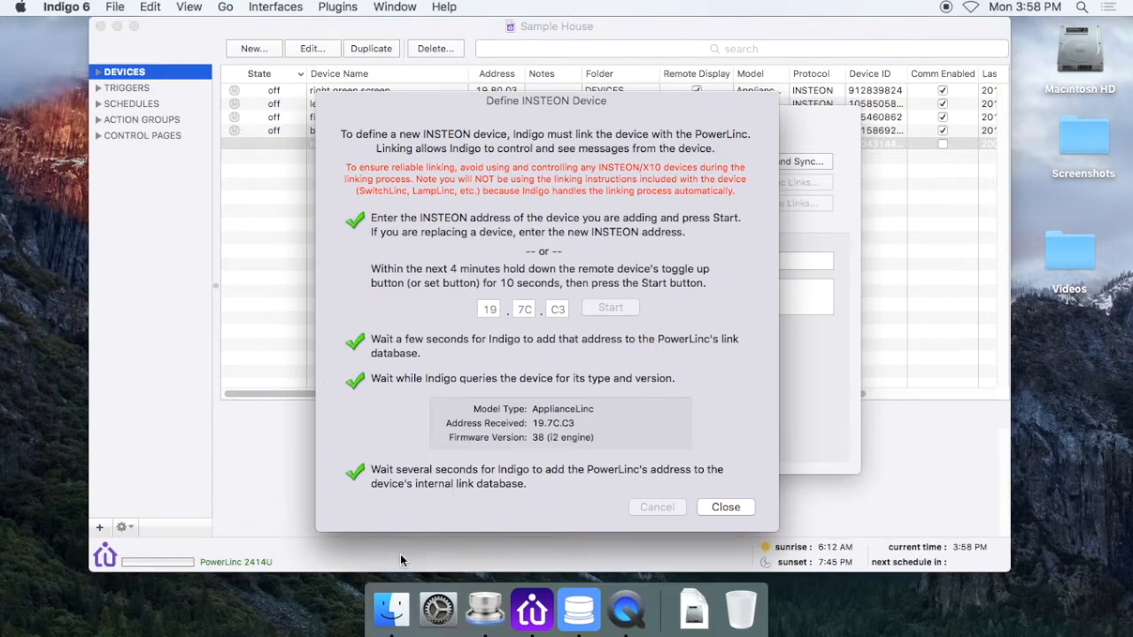
pyautogui.click(734, 507)
# Step: Name the newly linked device "key light" and finish creating it
pyautogui.moveTo(667, 115); pyautogui.dragTo(549, 123)
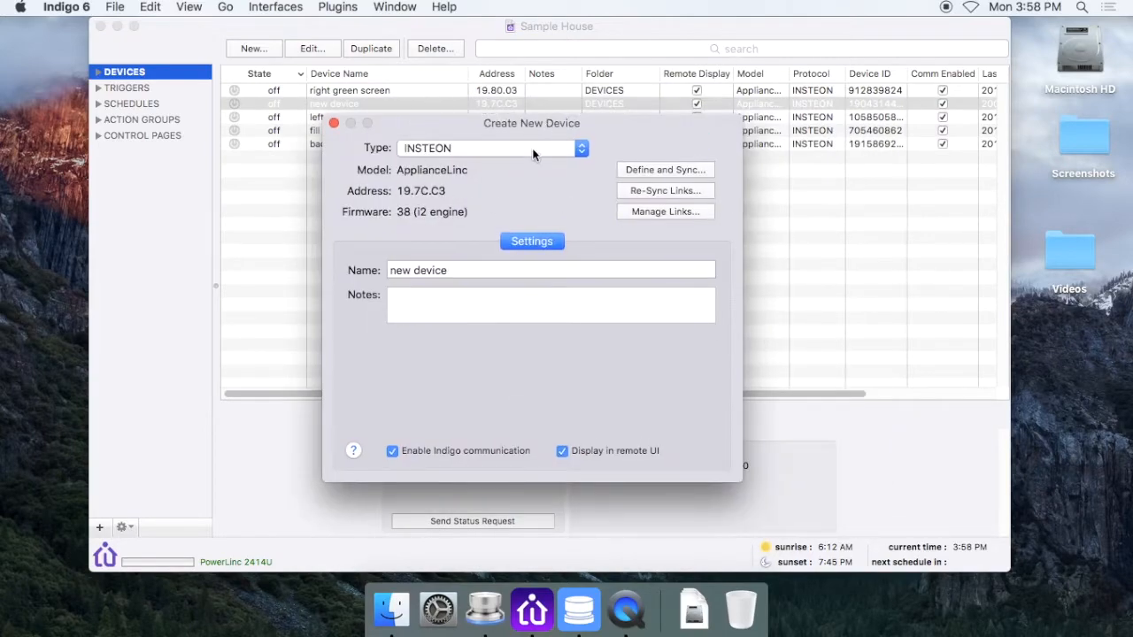
pyautogui.moveTo(409, 190); pyautogui.dragTo(443, 210)
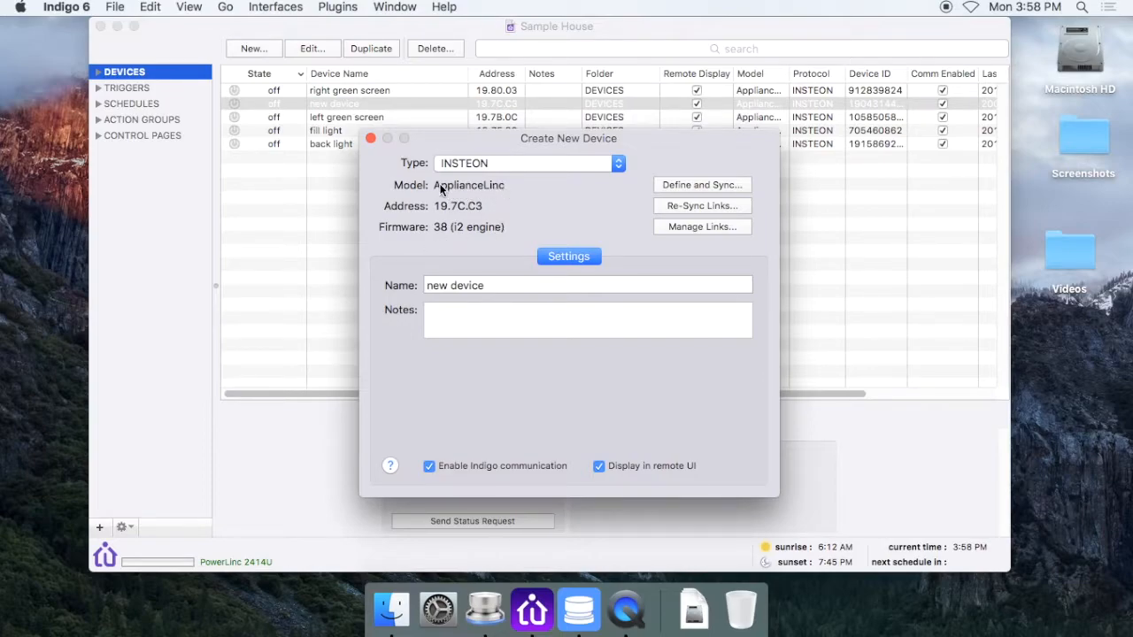
pyautogui.click(466, 292)
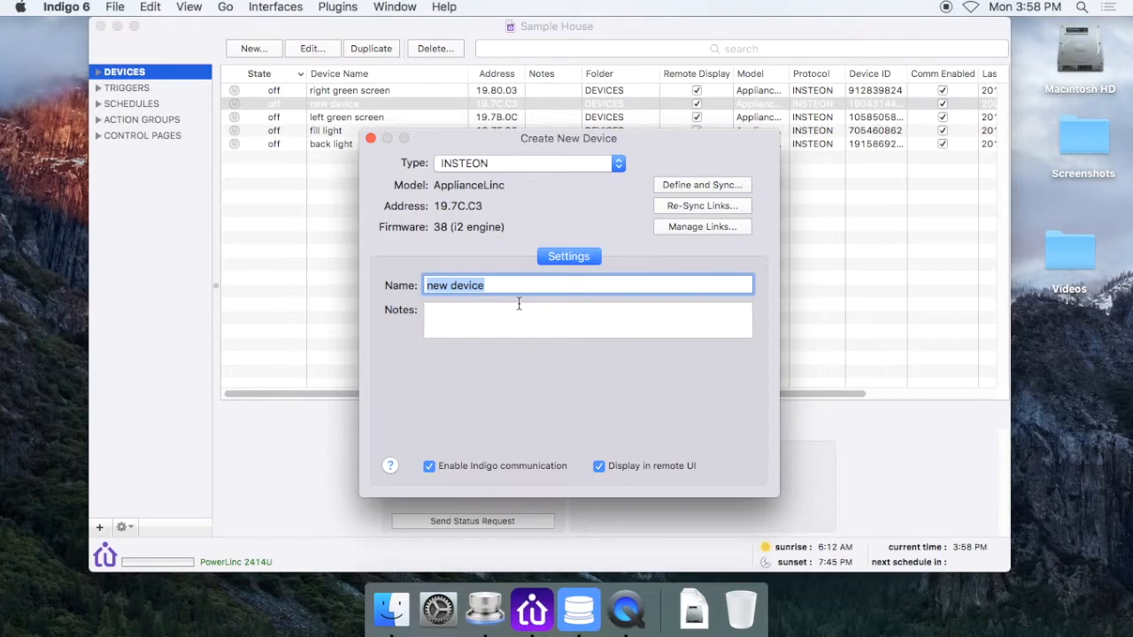
pyautogui.write('key light')
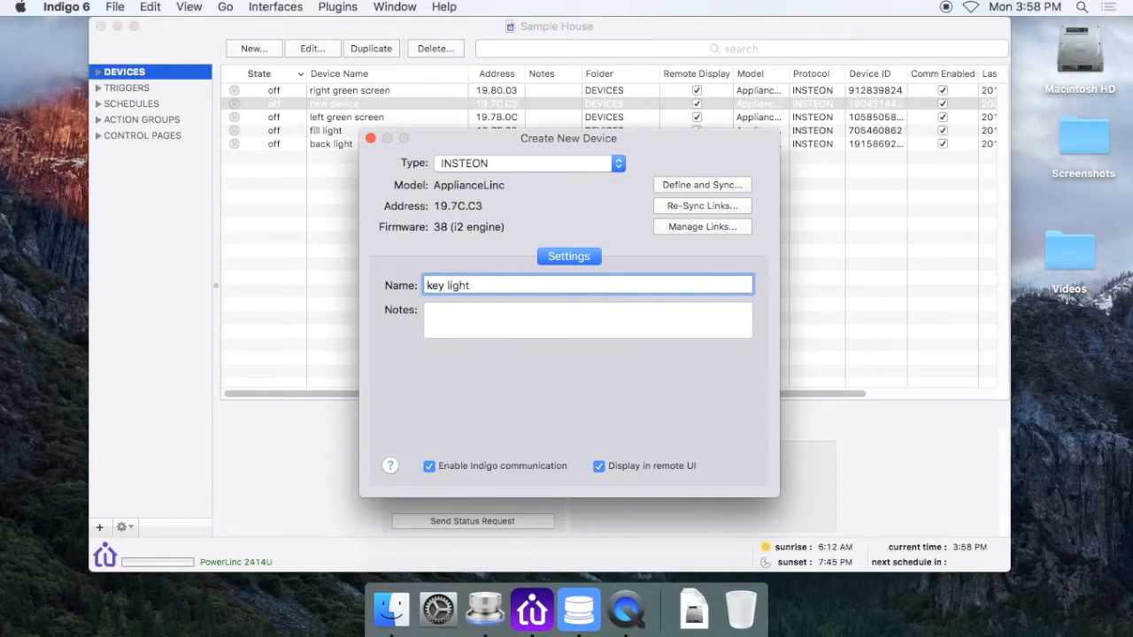
pyautogui.click(538, 316)
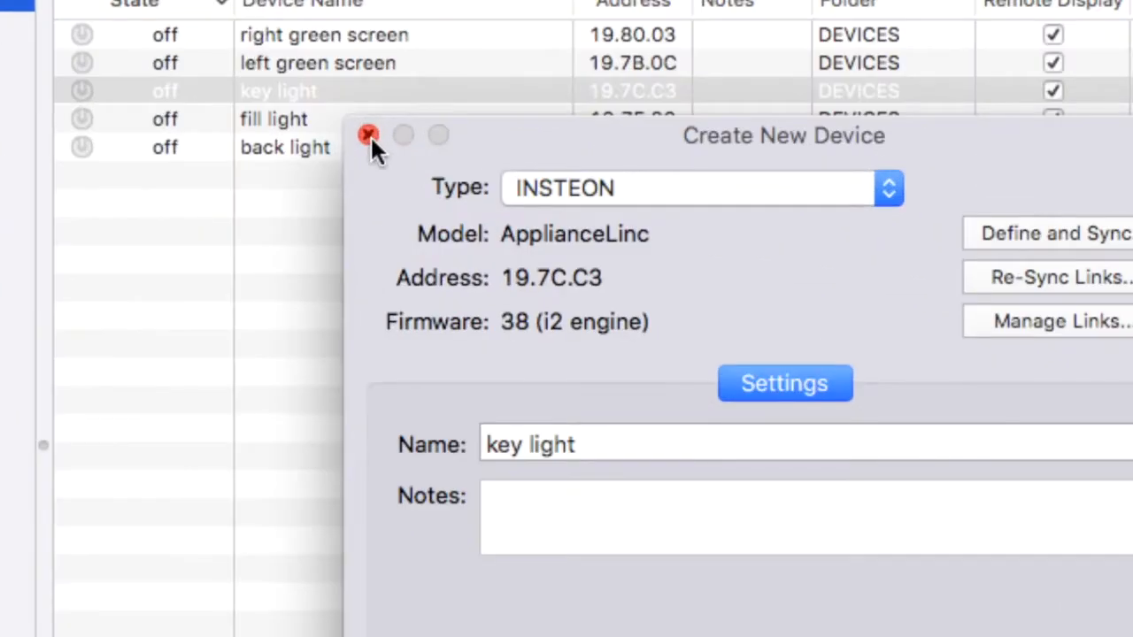
pyautogui.click(370, 136)
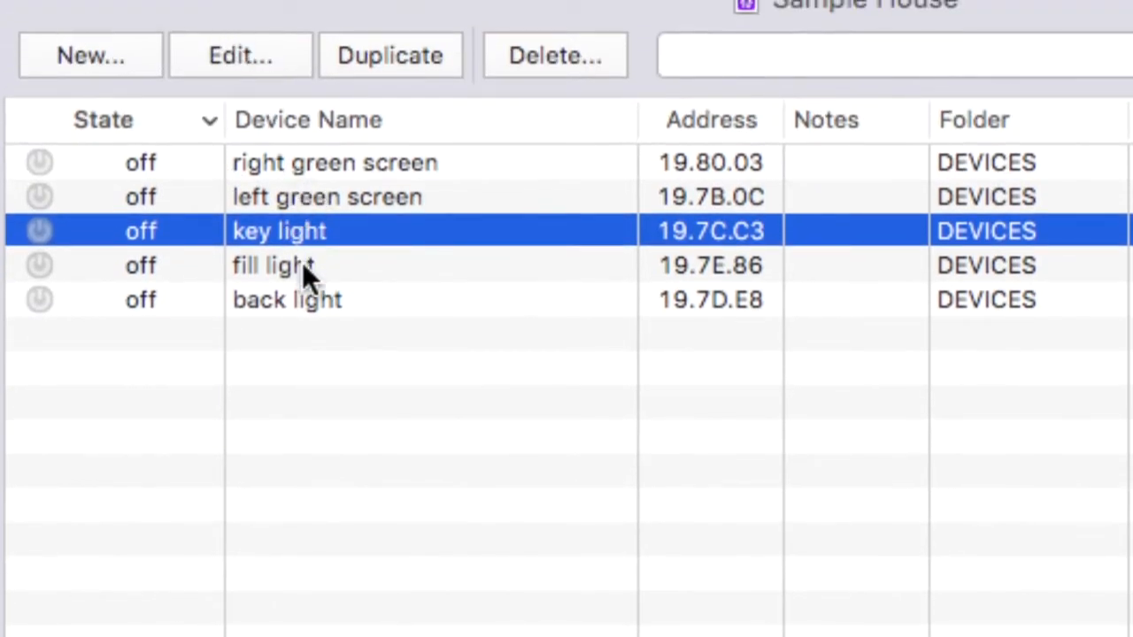
pyautogui.click(304, 266)
pyautogui.click(327, 300)
pyautogui.click(403, 203)
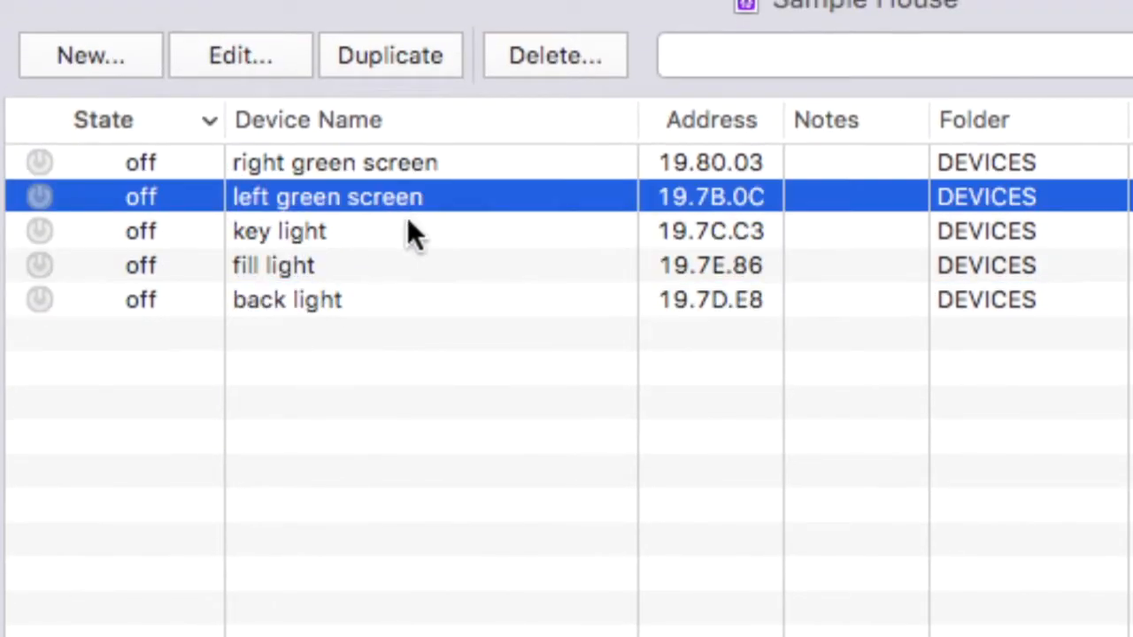
pyautogui.click(433, 163)
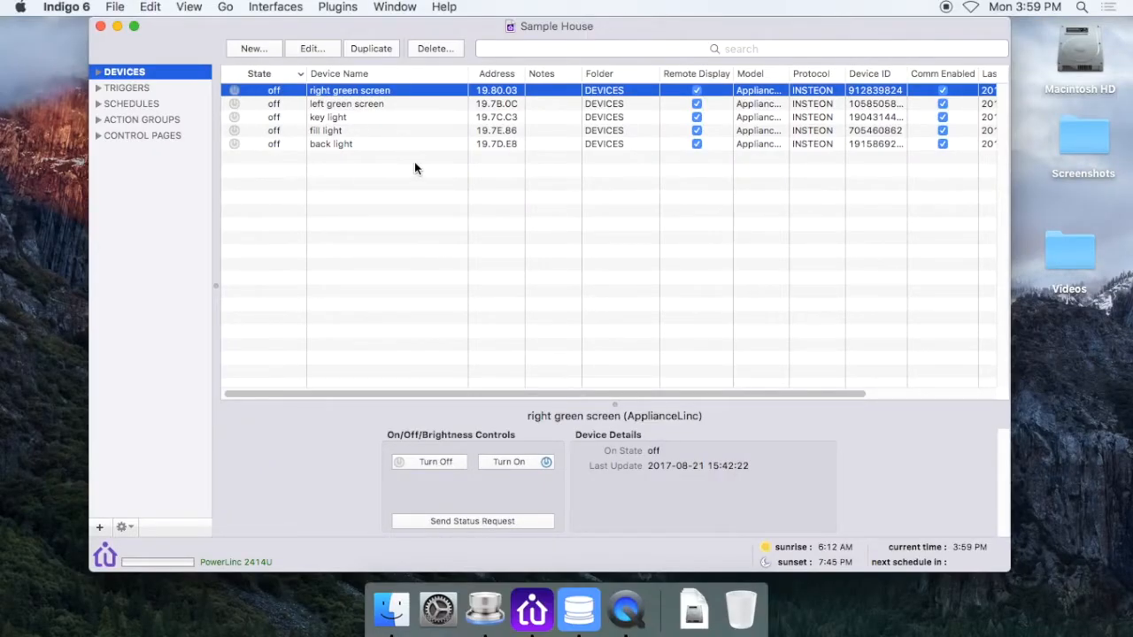
# Step: Test the key light device by turning it on and then off again
pyautogui.click(381, 117)
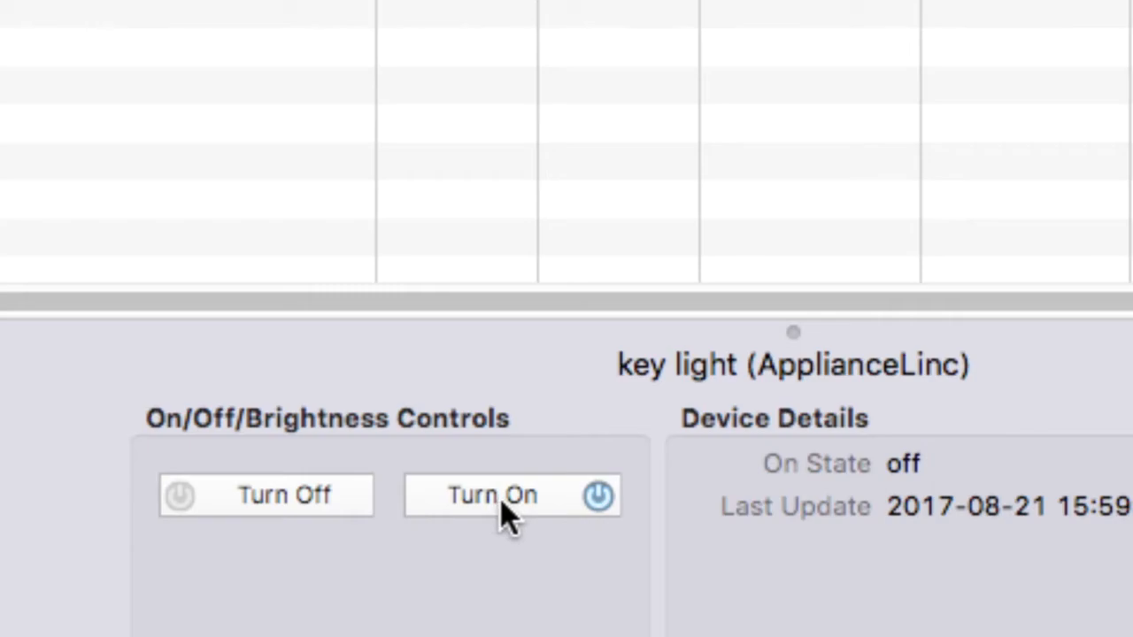
pyautogui.click(502, 499)
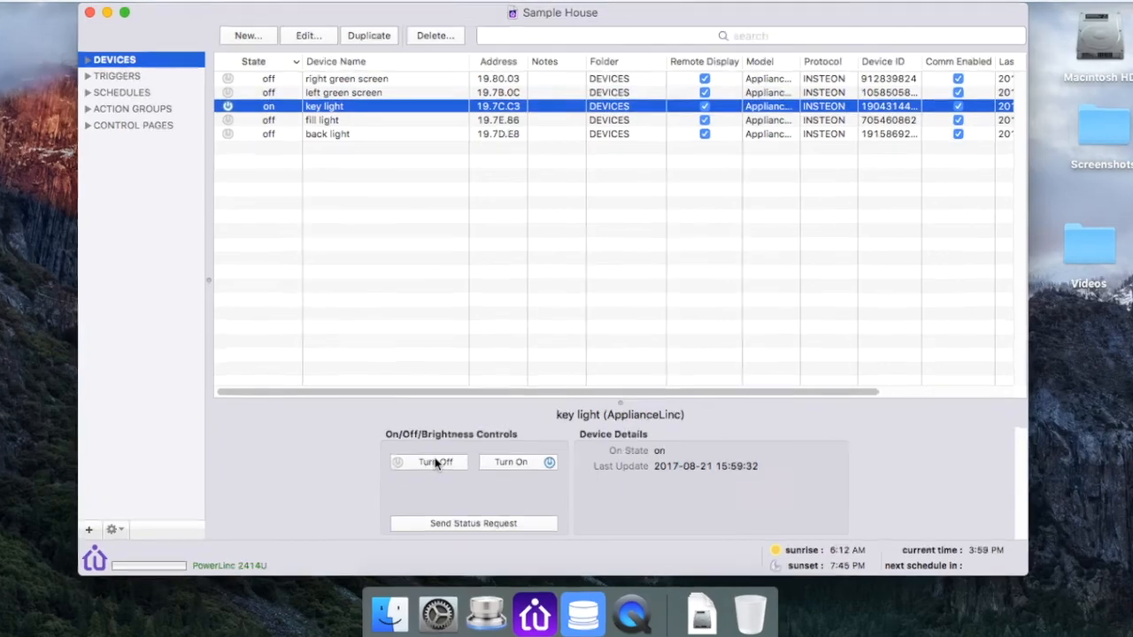
pyautogui.click(440, 462)
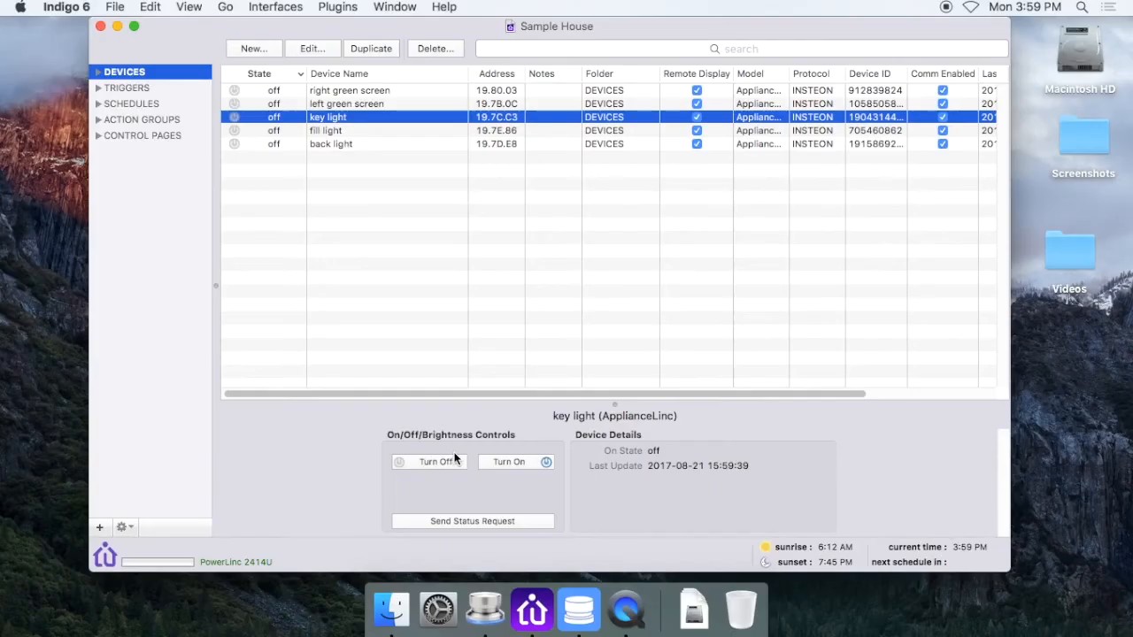